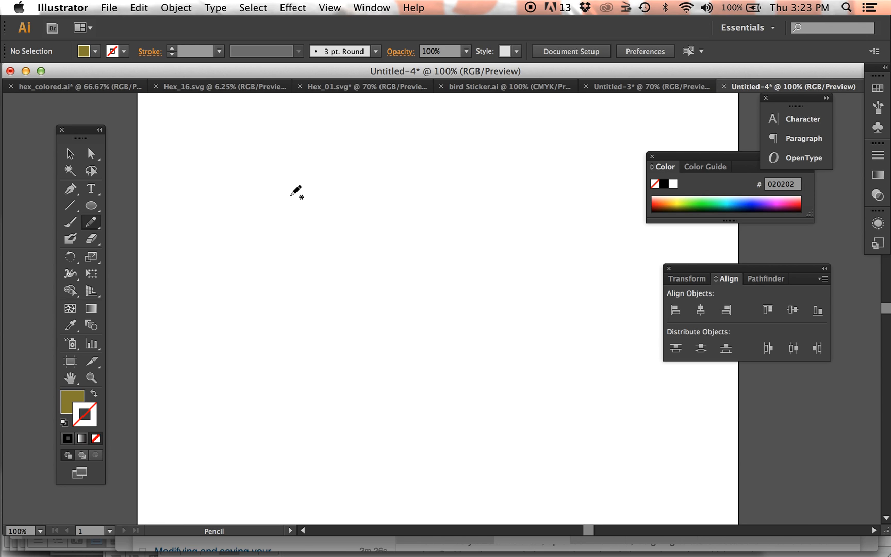
Step: Draw a freehand wavy curve down the artboard with the Pencil tool and delete it
mouse_move(288, 168)
left_mouse_down()
mouse_move(372, 244)
mouse_move(372, 279)
mouse_move(453, 314)
mouse_move(442, 335)
mouse_move(252, 419)
left_mouse_up()
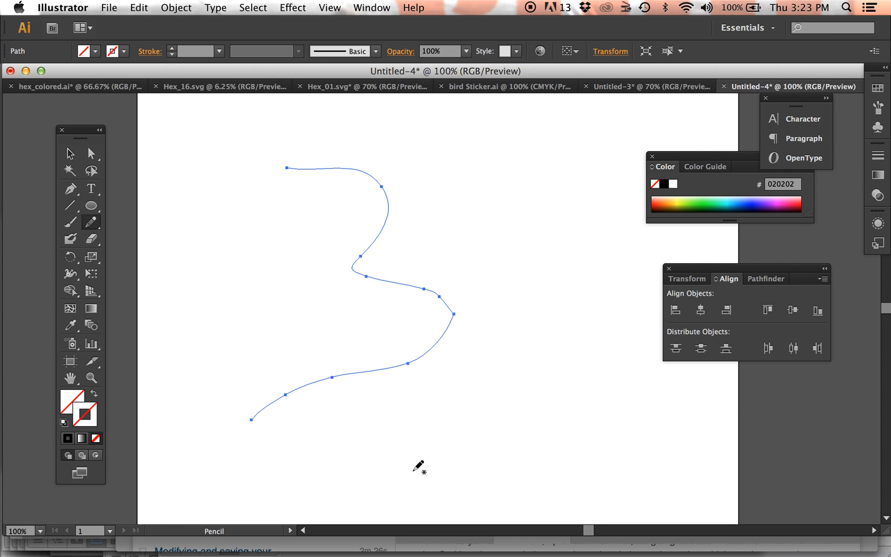
left_click(70, 155)
left_click(238, 178)
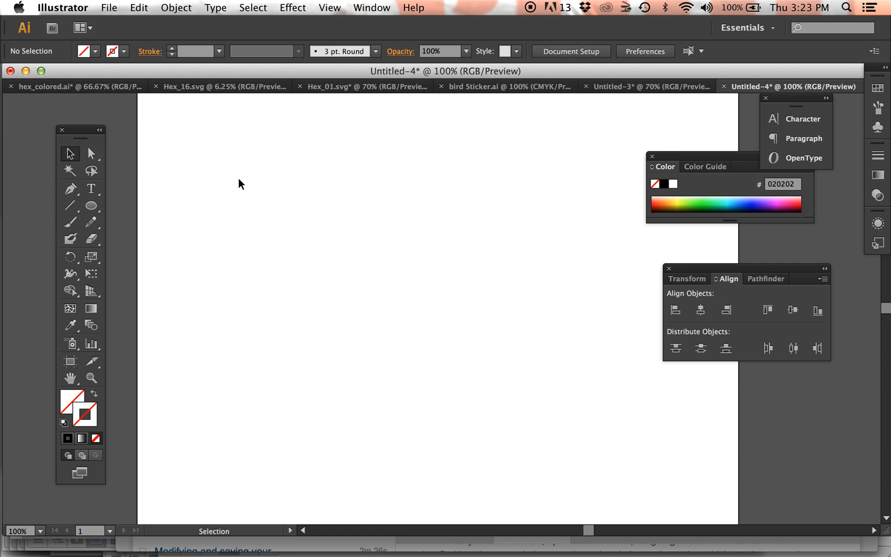
Step: Draw a wide ellipse in the middle of the artboard and fill it with olive #9B941B
left_click(96, 203)
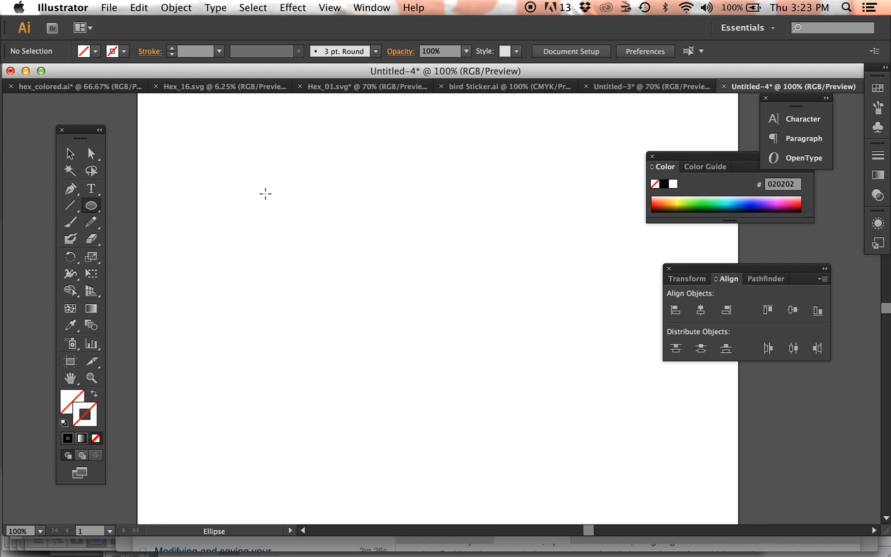
left_click_drag(265, 193, 530, 398)
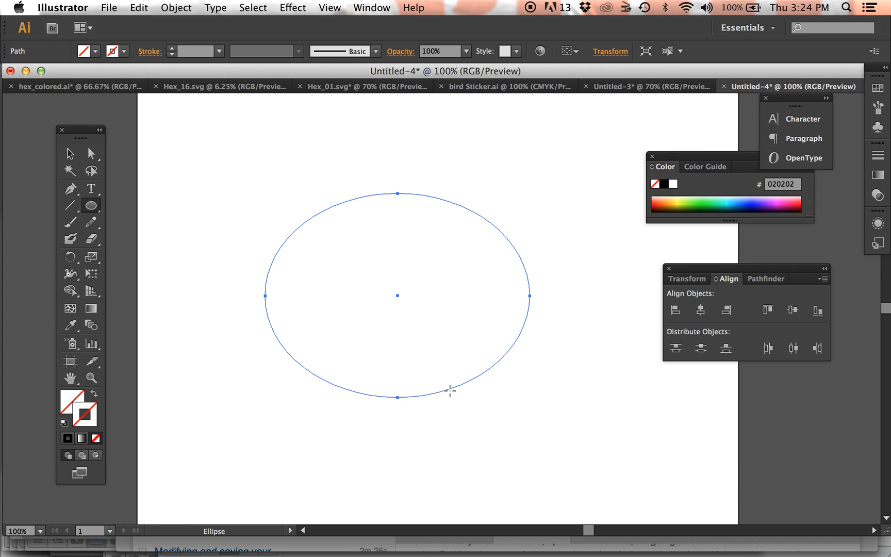
double_click(66, 407)
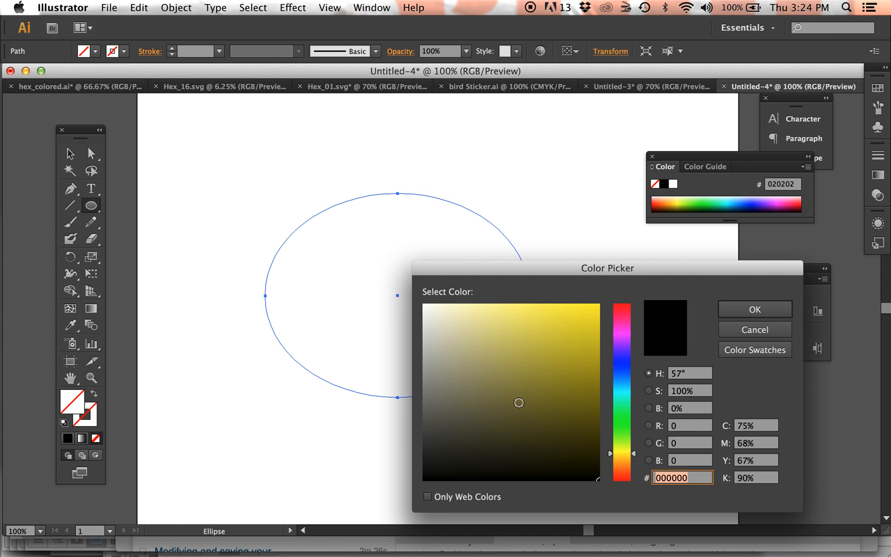
left_click(523, 402)
left_click(537, 390)
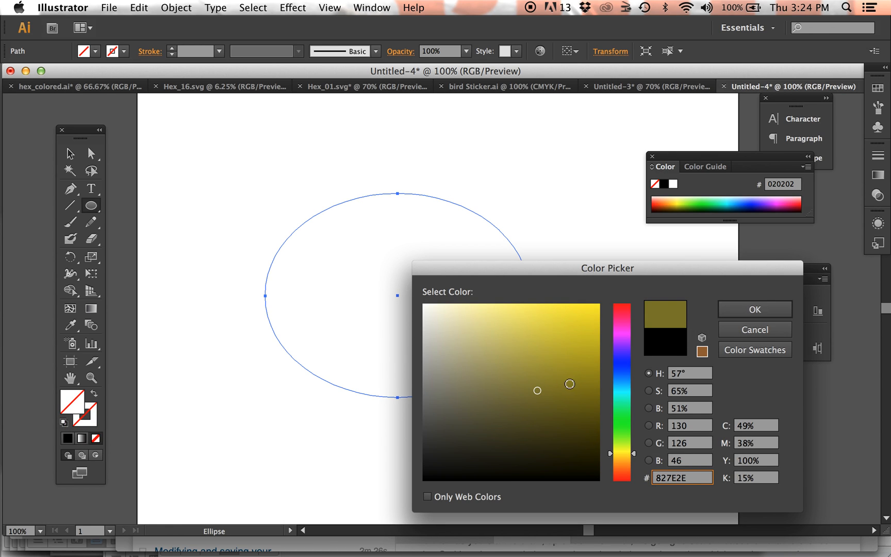
left_click(567, 374)
left_click(570, 372)
left_click(751, 311)
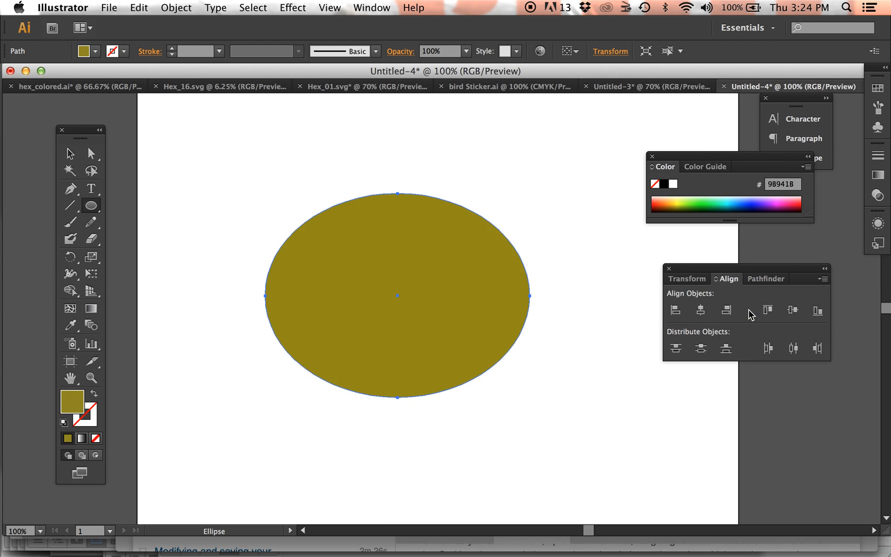
Step: Give the ellipse a near-black #050505 stroke and inspect its outline up close
left_click(96, 420)
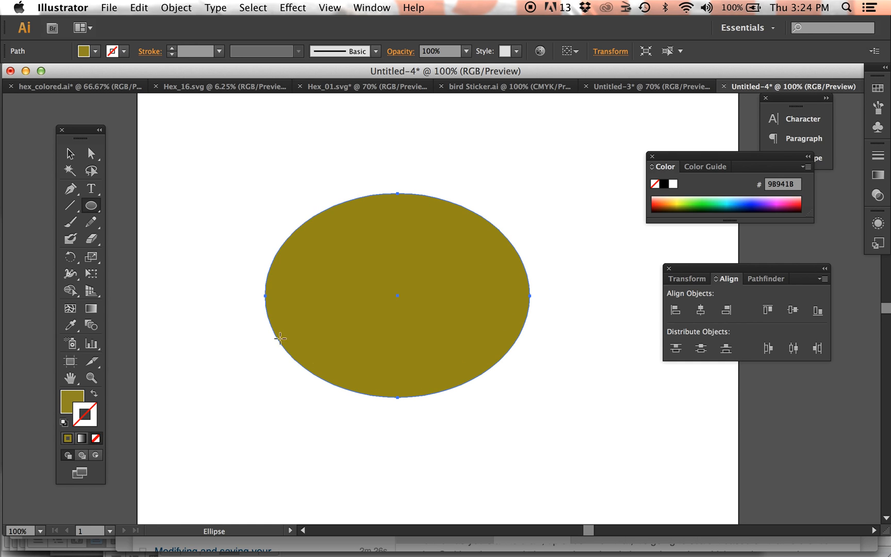
double_click(95, 423)
left_click_drag(429, 451, 426, 477)
left_click(783, 311)
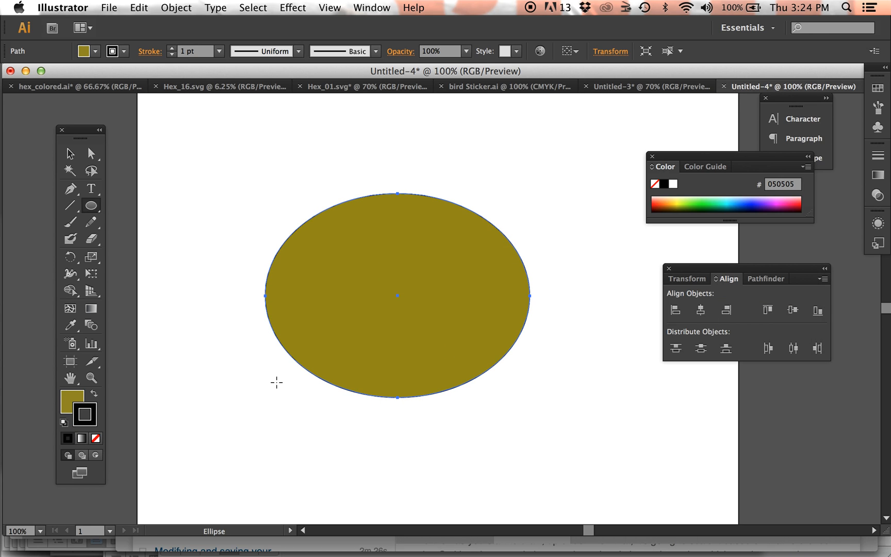
key("super+equal")
key("super+equal")
key("super+equal")
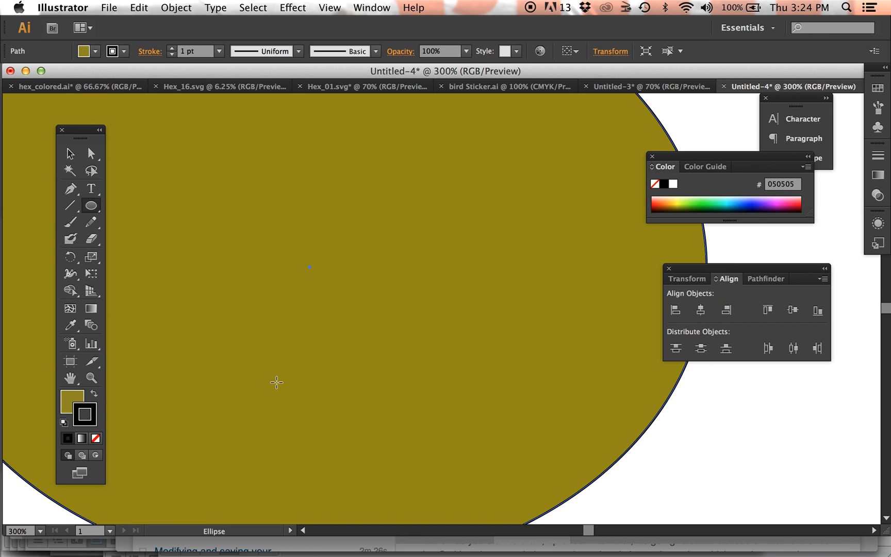
left_click(70, 153)
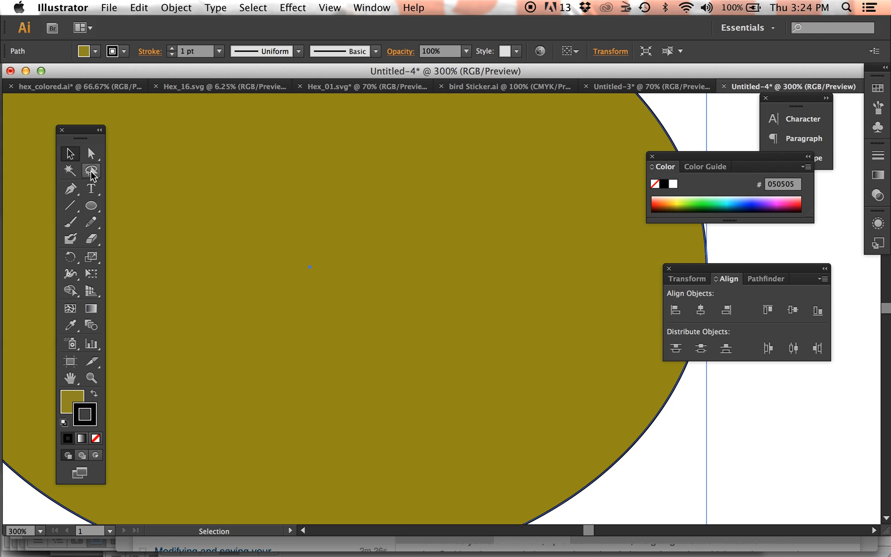
left_click(679, 505)
key("super+minus")
key("super+minus")
key("super+minus")
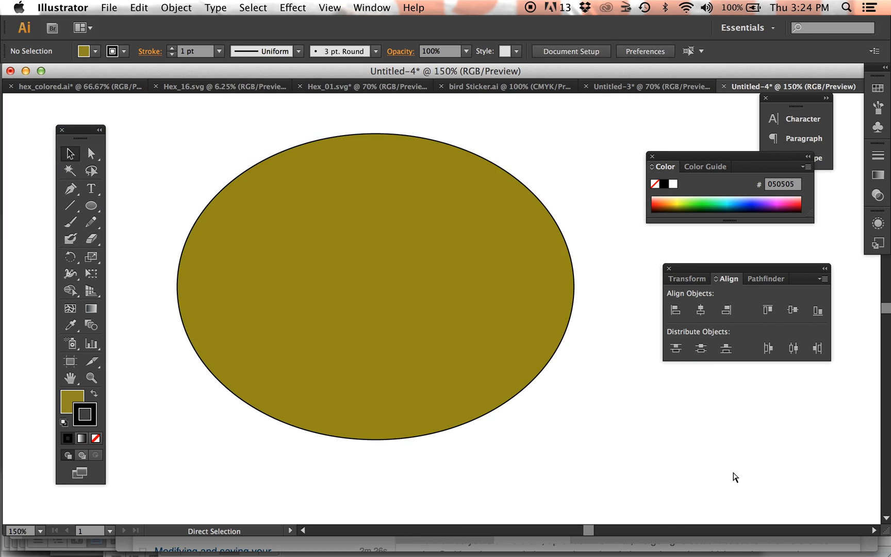
Step: Set the ellipse's stroke to none
left_click(441, 338)
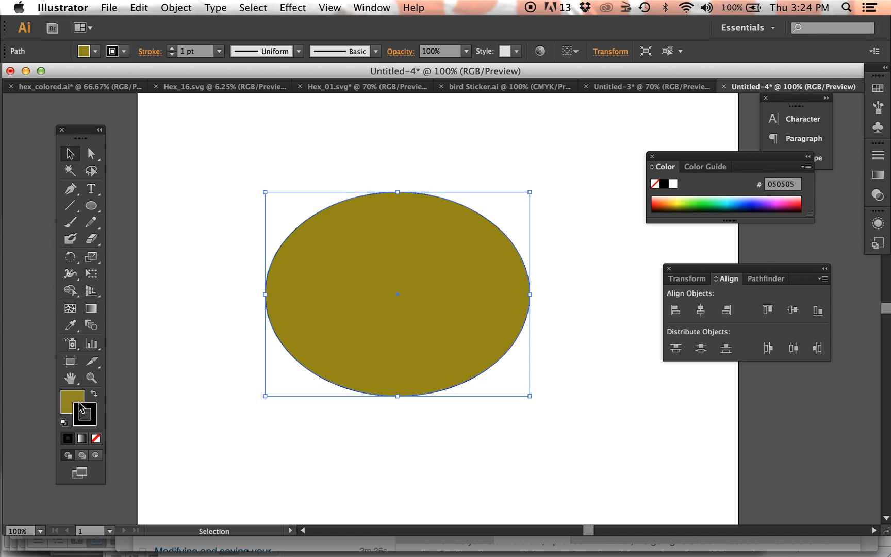
left_click(96, 439)
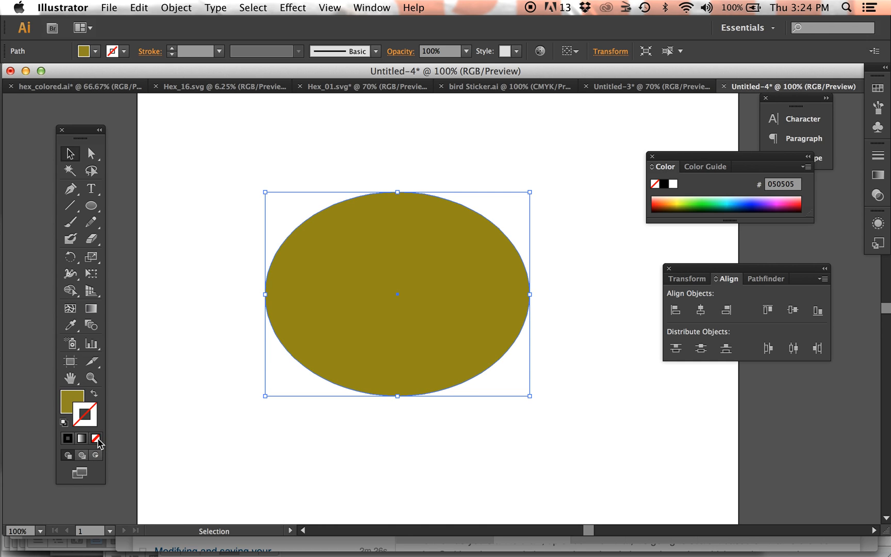
left_click(392, 430)
Step: Move the ellipse slightly to the right and shrink it slightly by its upper-left bounding-box corner
mouse_move(422, 332)
left_mouse_down()
mouse_move(422, 348)
mouse_move(439, 330)
left_mouse_up()
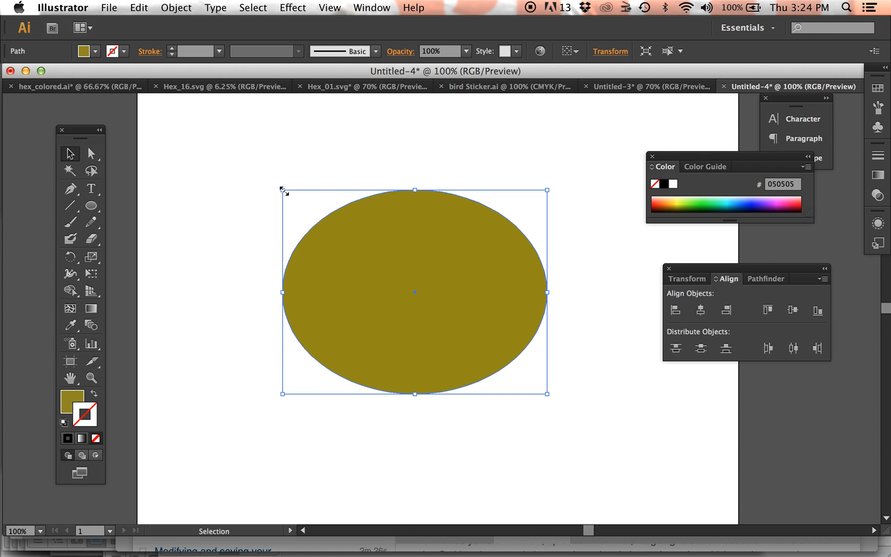
left_click_drag(283, 190, 244, 197)
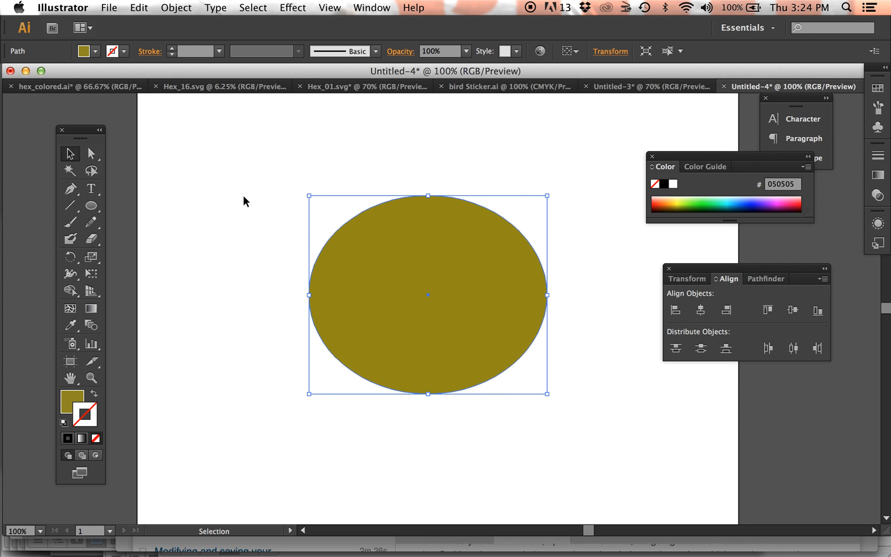
left_click(243, 172)
Step: Draw a small rectangle beyond the ellipse's upper-left edge and group the two shapes
left_click_drag(91, 208, 123, 206)
left_click_drag(262, 169, 309, 221)
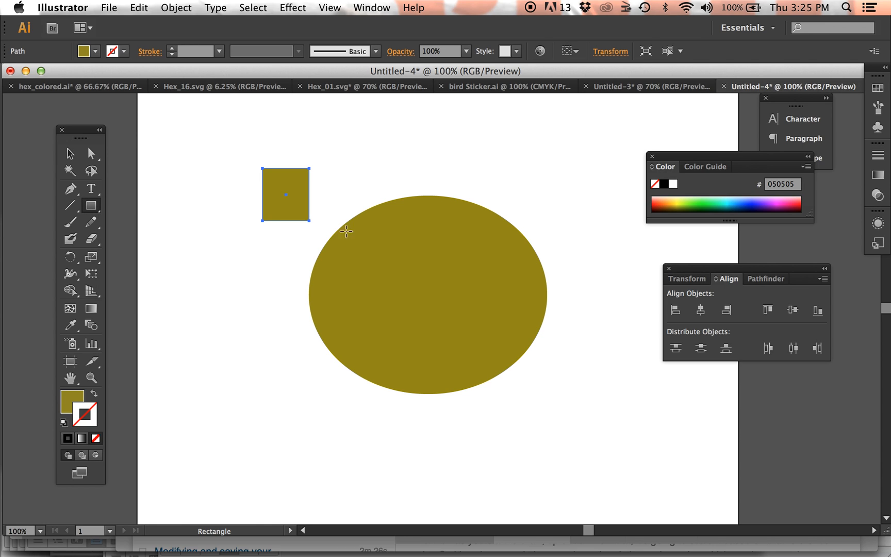
left_click(71, 153)
left_click(469, 302, "shift")
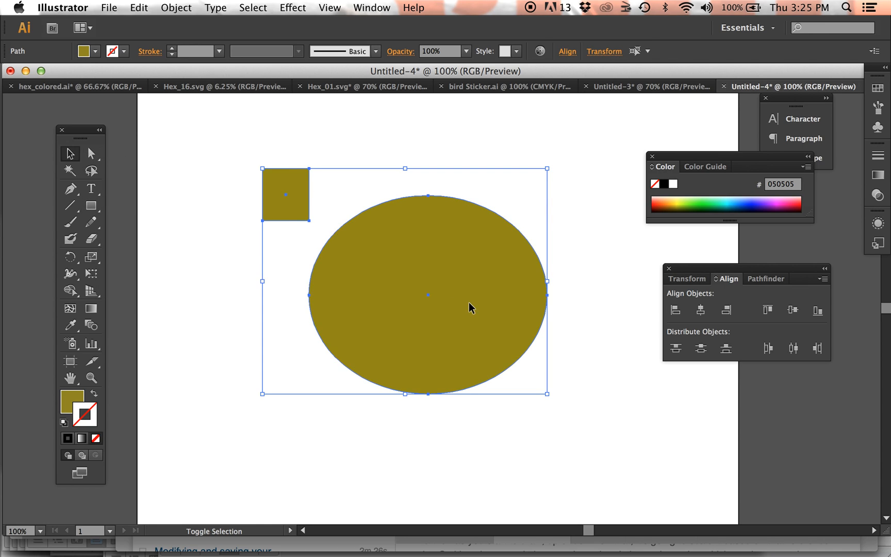
left_click(176, 7)
left_click(180, 59)
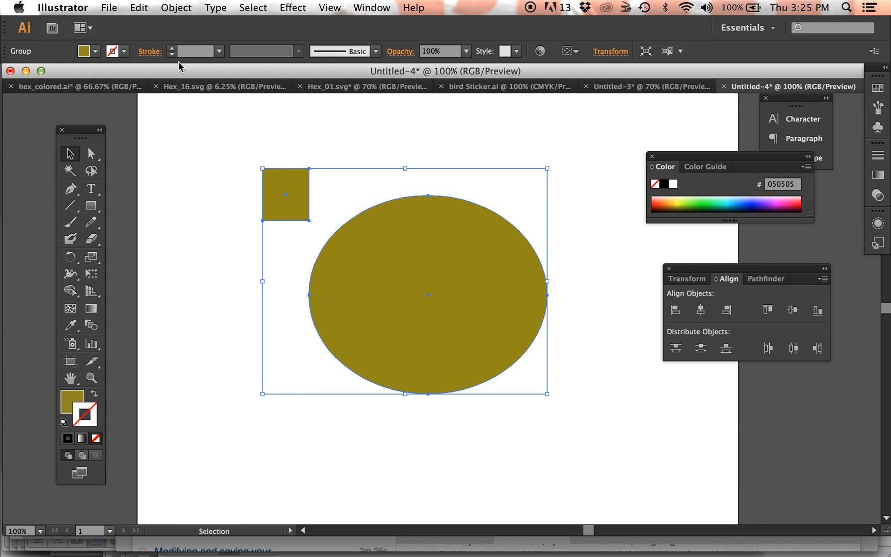
Step: Move the group of rectangle and ellipse slightly upward and ungroup it
left_click(204, 299)
left_click_drag(354, 294, 354, 268)
left_click(186, 305)
left_click(396, 287)
left_click(170, 5)
left_click(183, 72)
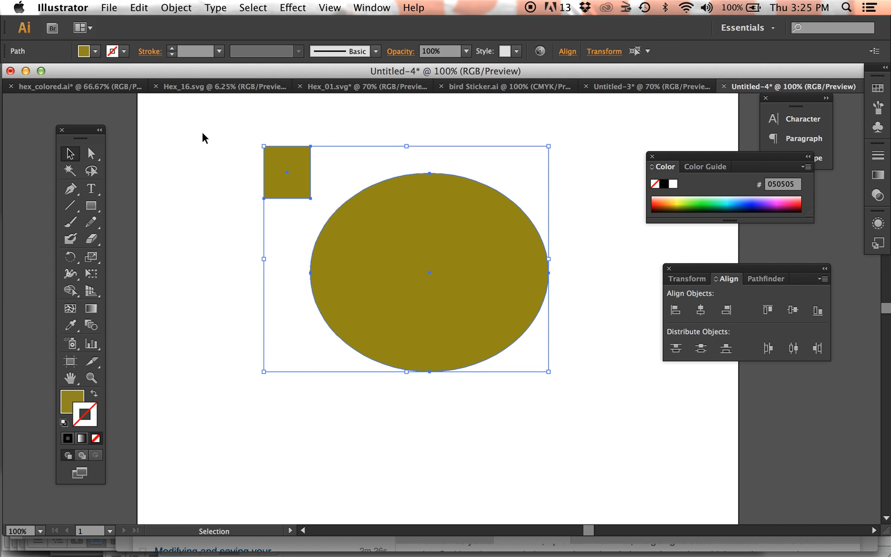
Step: Delete the small rectangle, keeping only the ellipse
left_click(214, 147)
left_click_drag(218, 130, 304, 169)
key("Delete")
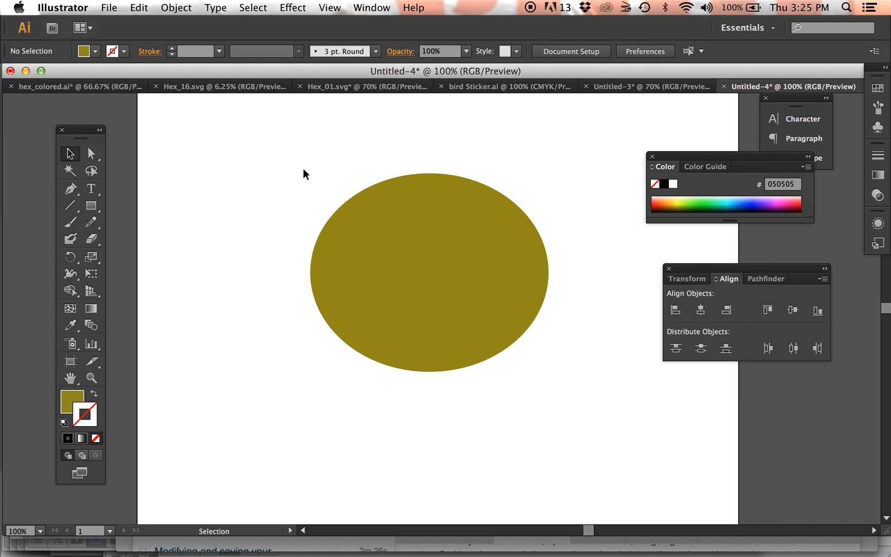
Step: Try resizing the ellipse freely from its upper-left bounding-box corner, and undo the resize
left_click(369, 206)
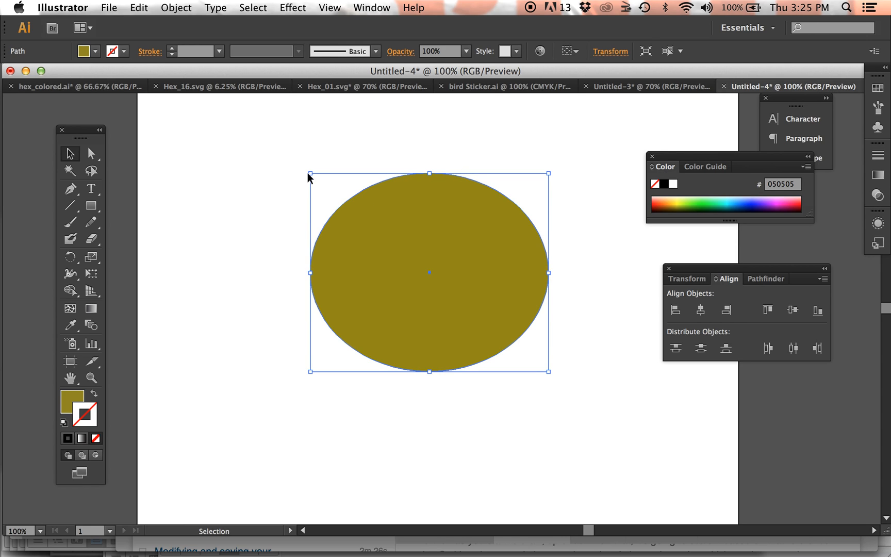
left_click_drag(306, 169, 362, 135)
key("ctrl+z")
Step: Scale the ellipse uniformly to 50% with the Scale tool's options, and undo the scaling
left_click(91, 259)
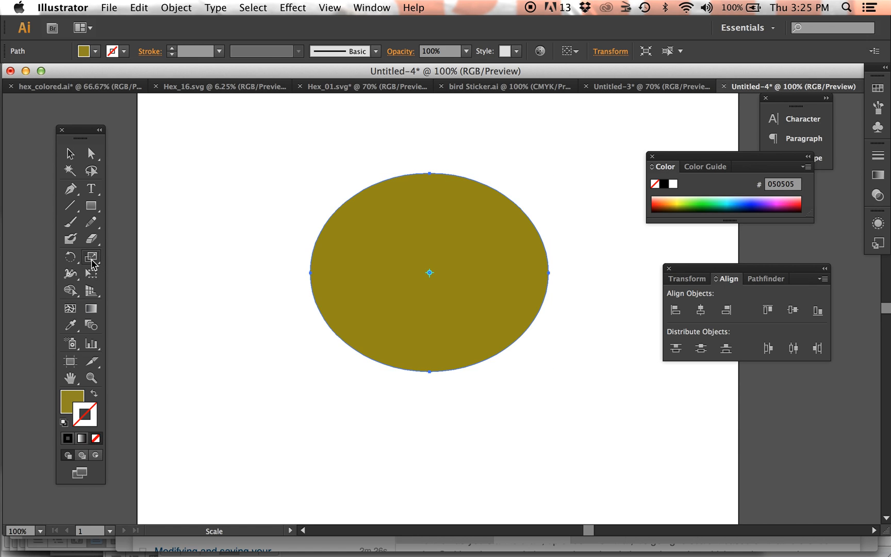
double_click(92, 260)
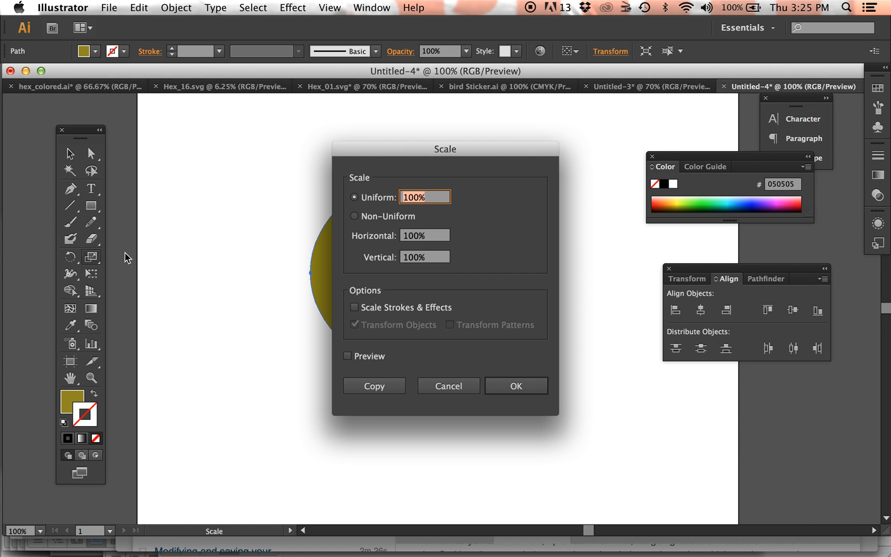
type("50")
left_click(517, 386)
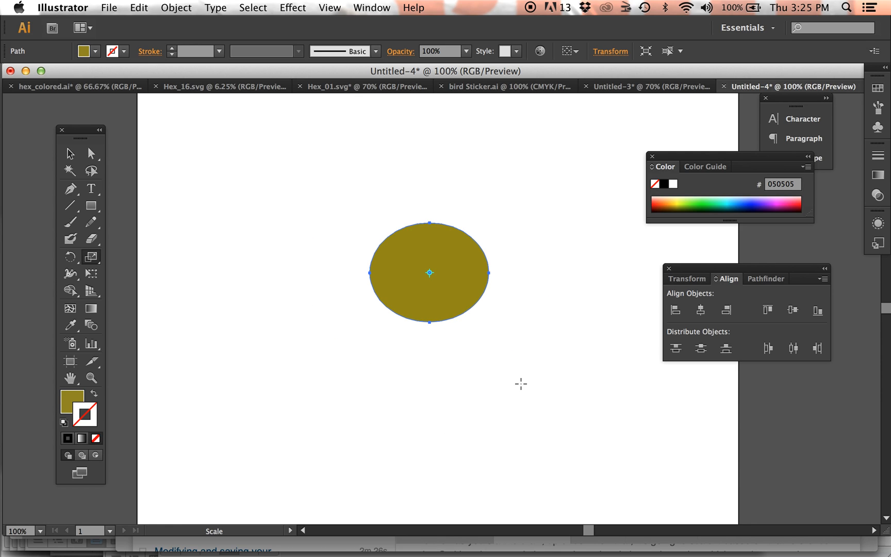
key("super+z")
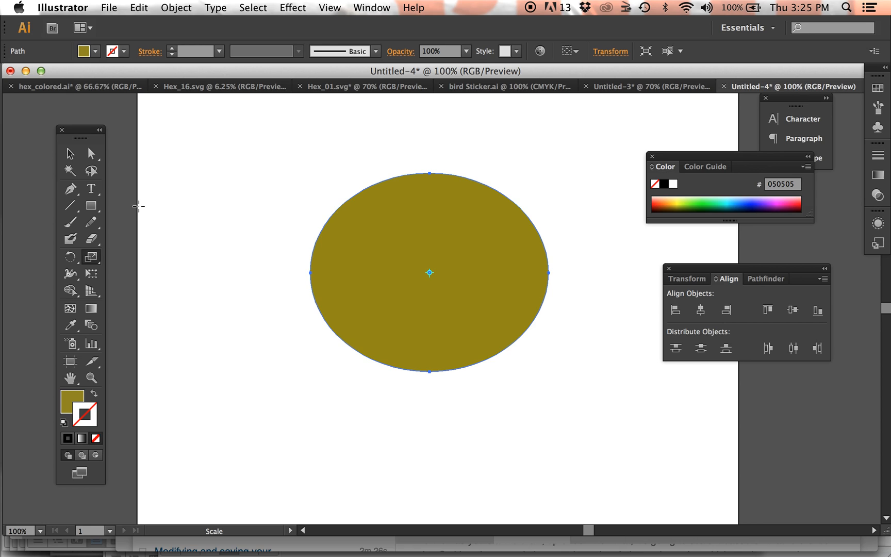
Step: Move the whole ellipse slightly to the left with the Direct Selection tool
left_click(71, 153)
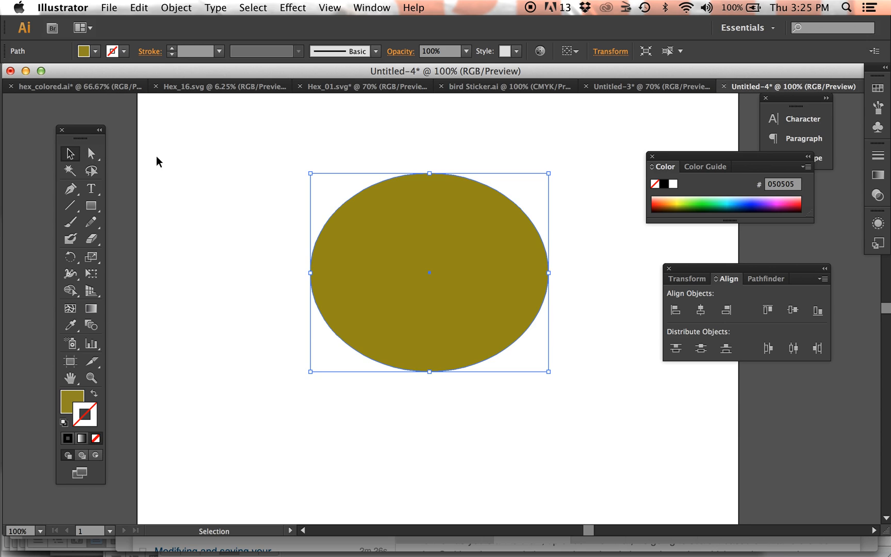
left_click(228, 169)
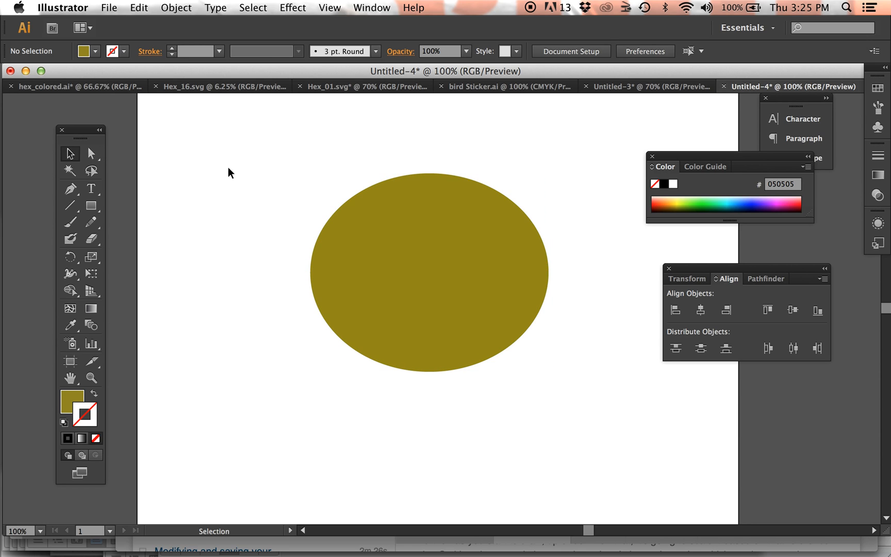
left_click(434, 181)
left_click(90, 155)
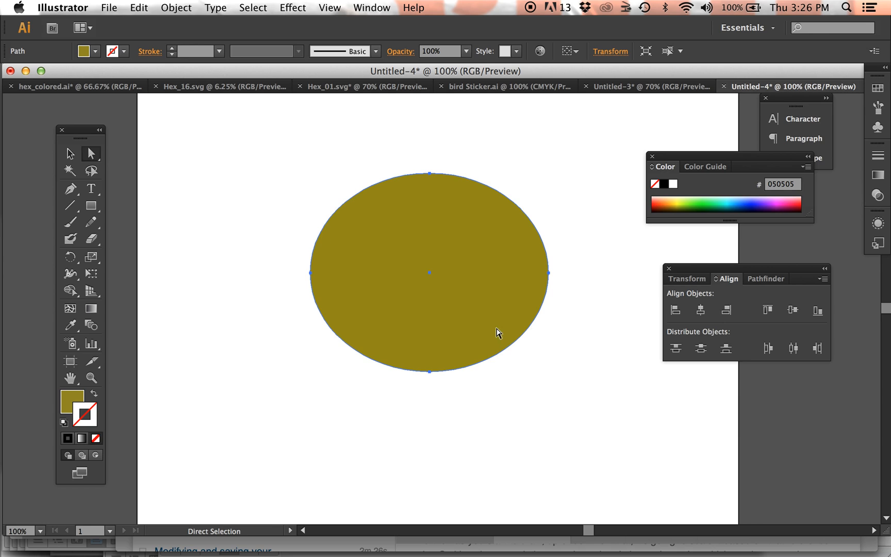
left_click_drag(414, 204, 390, 202)
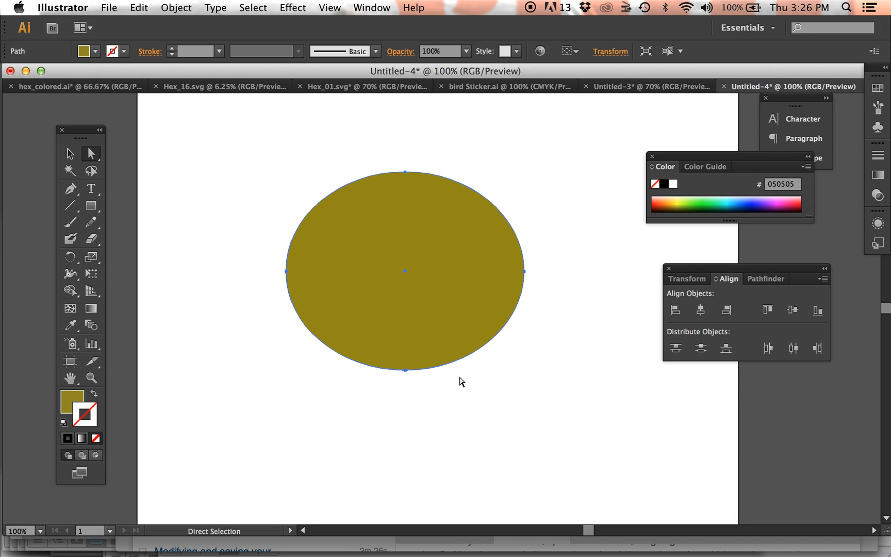
Step: Pull the ellipse's top anchor point up to about Y 2.21 in and its right anchor point outward to about X 7.85 in
left_click(383, 156)
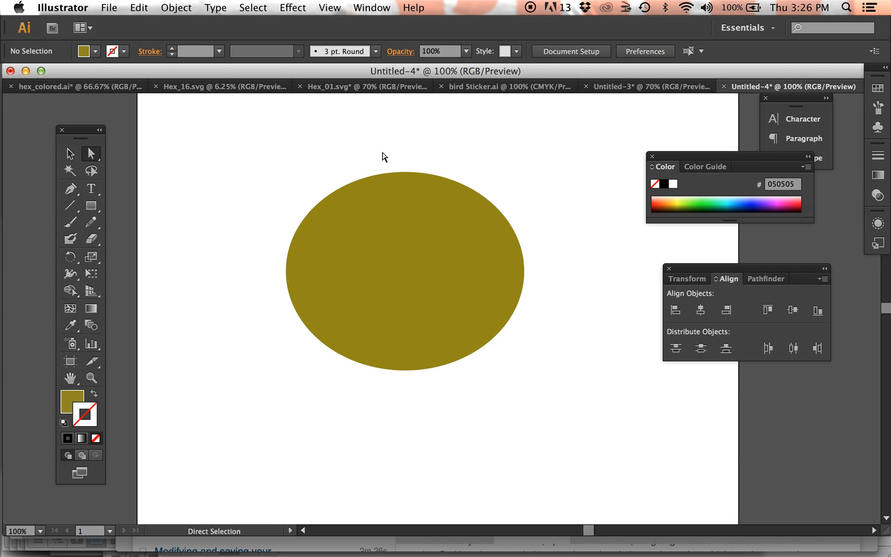
left_click_drag(382, 156, 402, 146)
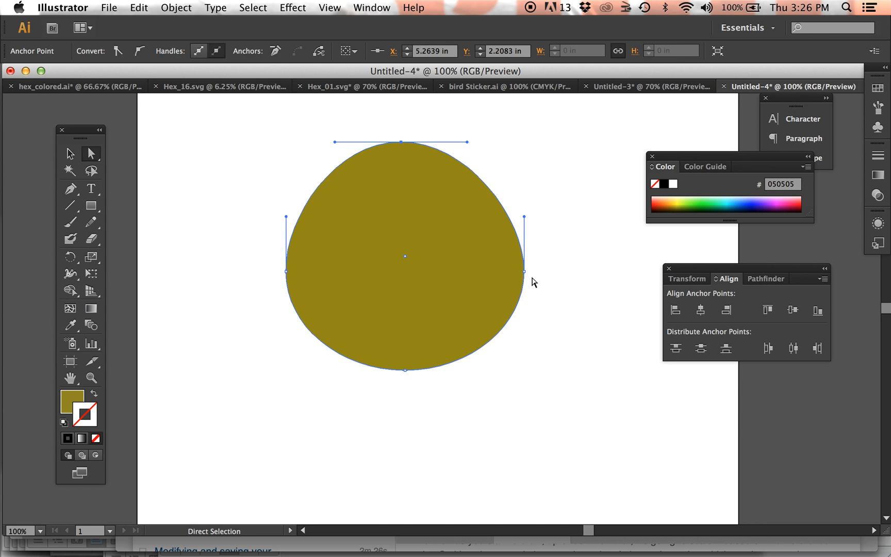
left_click(525, 273)
mouse_move(523, 275)
left_mouse_down()
mouse_move(456, 276)
mouse_move(530, 277)
left_mouse_up()
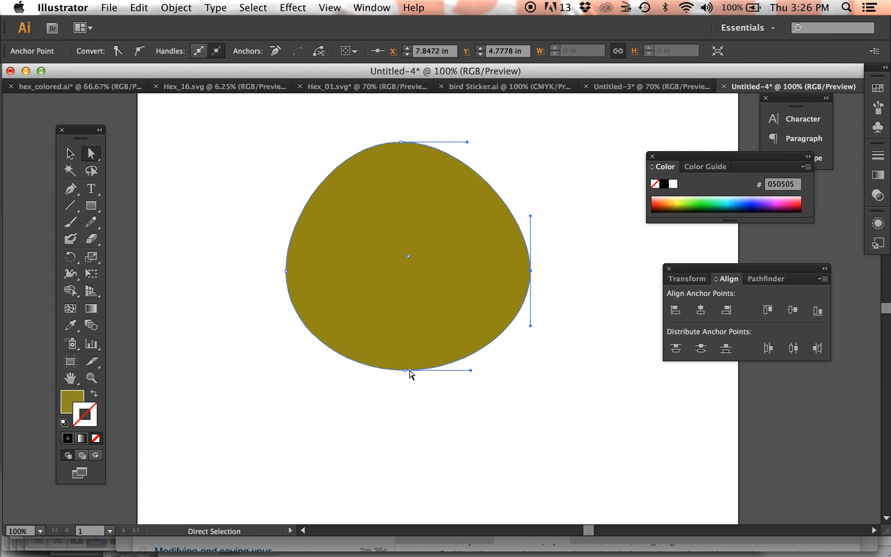
Step: Pull the shape's bottom anchor point down to about Y 7.75 in and its left anchor point inward to about X 3.64 in
left_click_drag(406, 369, 406, 419)
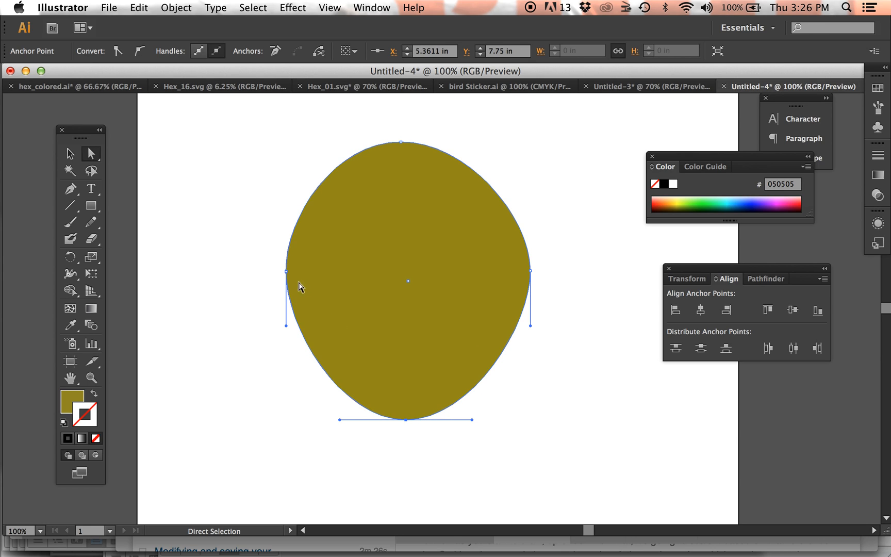
left_click(286, 271)
left_click_drag(286, 272, 319, 272)
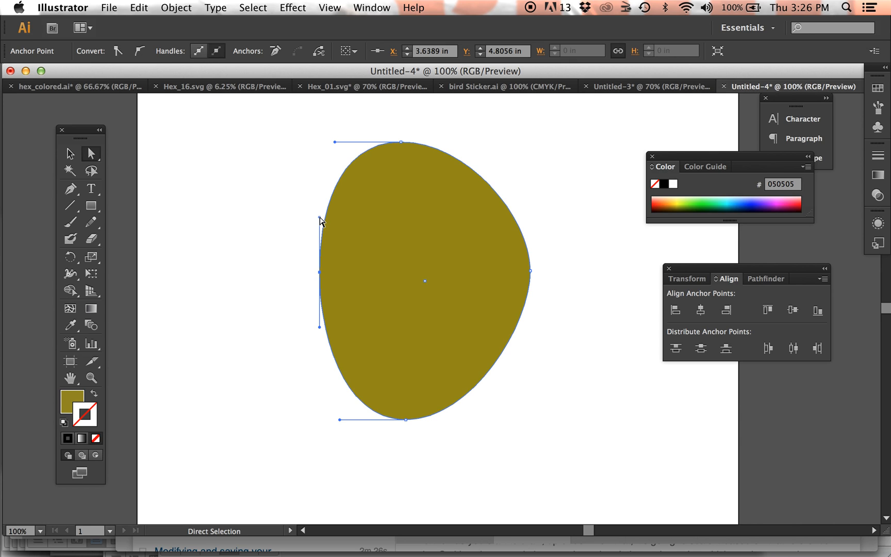
Step: Try pulling the left anchor point's upper direction handle outward, and undo all the anchor reshaping back to the original ellipse
left_click_drag(320, 221, 253, 184)
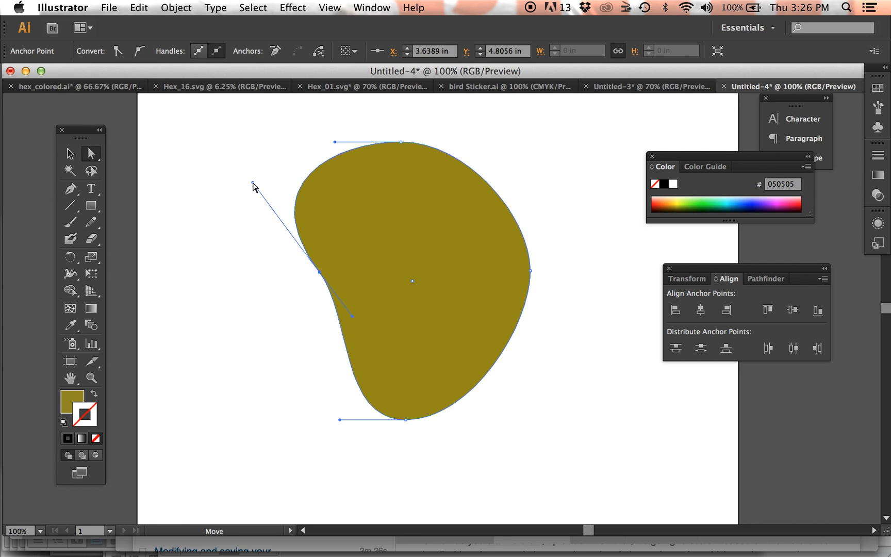
key("ctrl+z")
key("ctrl+z")
key("ctrl+z")
key("ctrl+z")
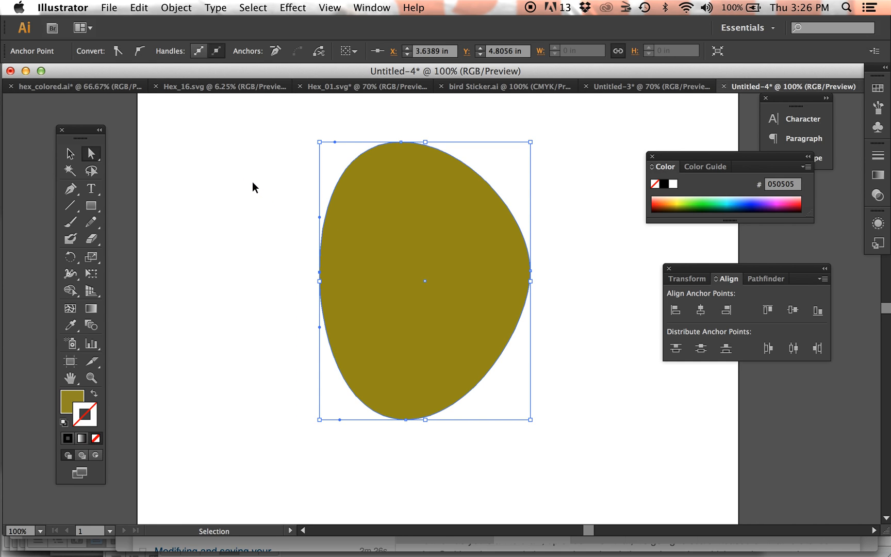
key("ctrl+z")
Step: Select the ellipse's top, right, bottom and left anchor points in turn with the Direct Selection tool to examine their direction handles
key("a")
left_click(405, 172)
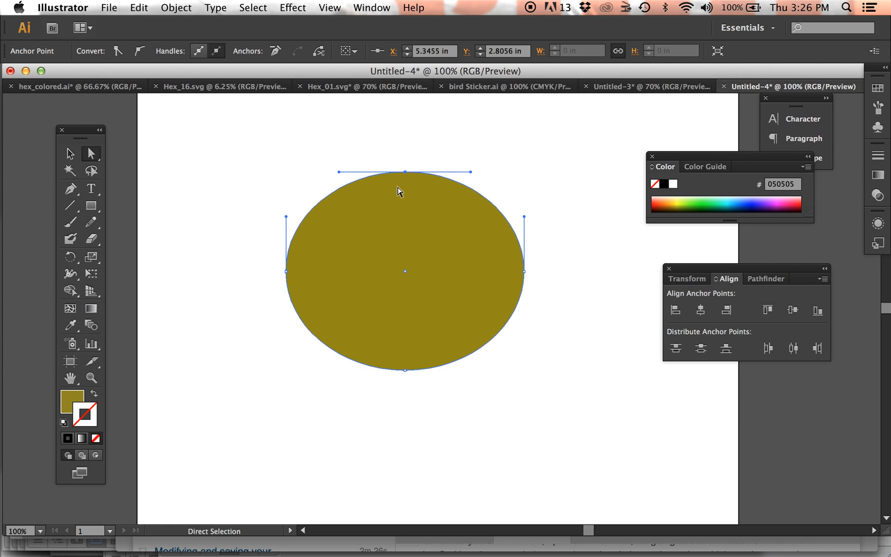
left_click(524, 272)
left_click(405, 370)
left_click(286, 271)
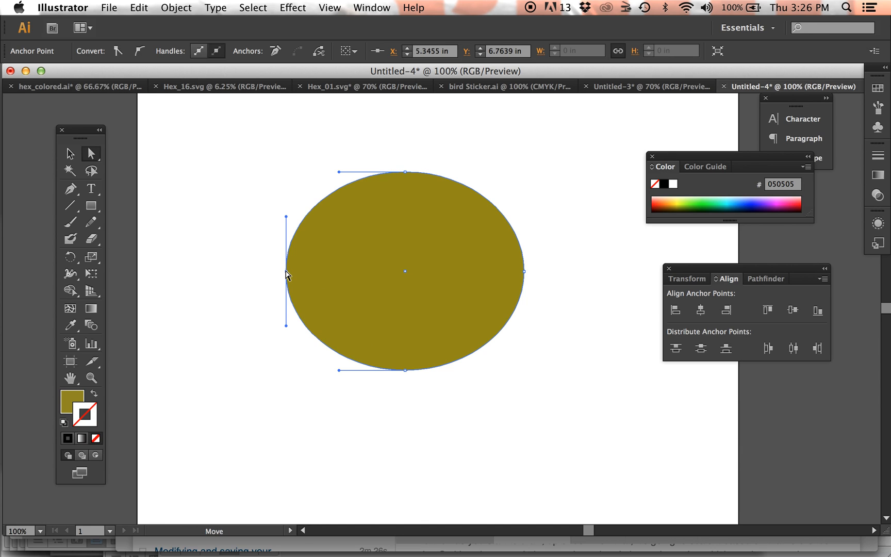
Step: Move the ellipse's left anchor point outward to about X 2.44 in, Y 4.78 in, and lengthen its upper direction handle upward
left_click(287, 193)
left_click(338, 252)
left_click_drag(242, 226, 289, 280)
left_click(284, 189)
left_click_drag(249, 251, 259, 270)
left_click_drag(259, 216, 256, 157)
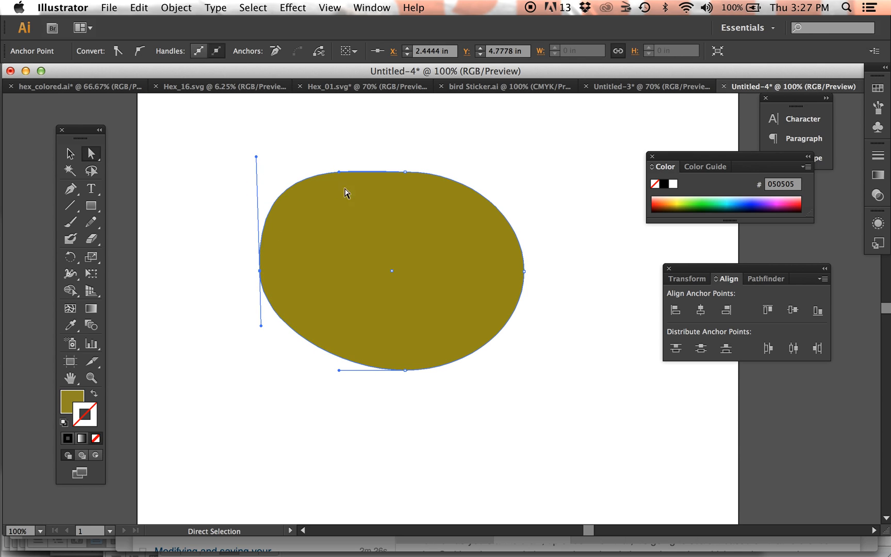
Step: Tilt the top anchor point's direction handles down toward the right, and move the point to about X 4.53 in, Y 3.01 in
left_click_drag(339, 175, 330, 129)
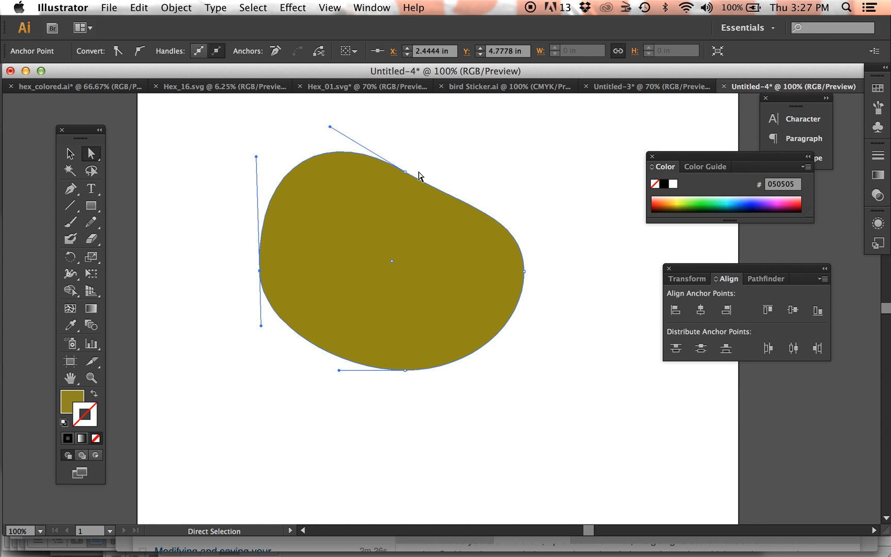
left_click(435, 185)
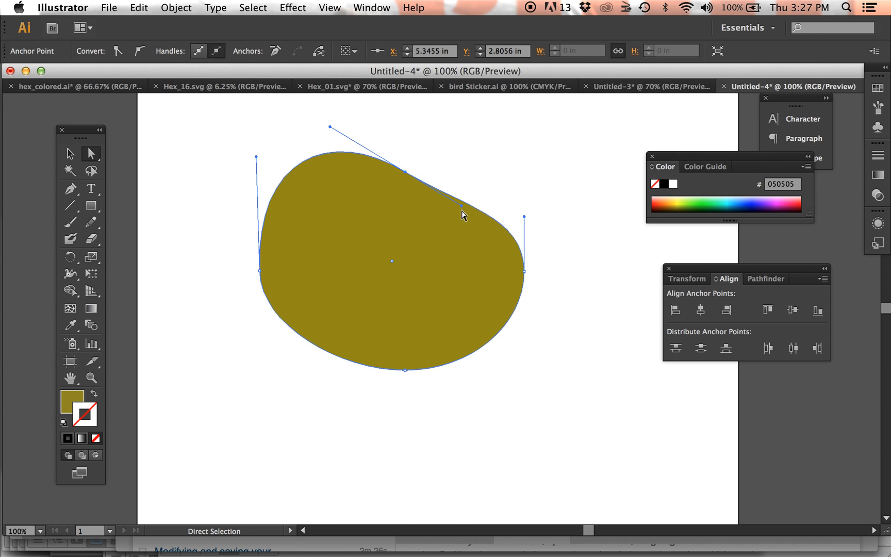
left_click_drag(463, 208, 471, 244)
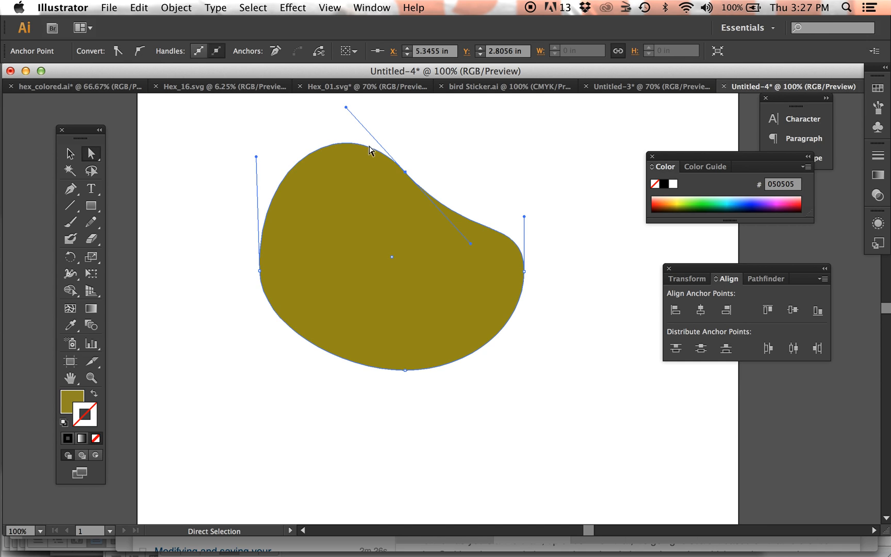
left_click_drag(406, 172, 386, 204)
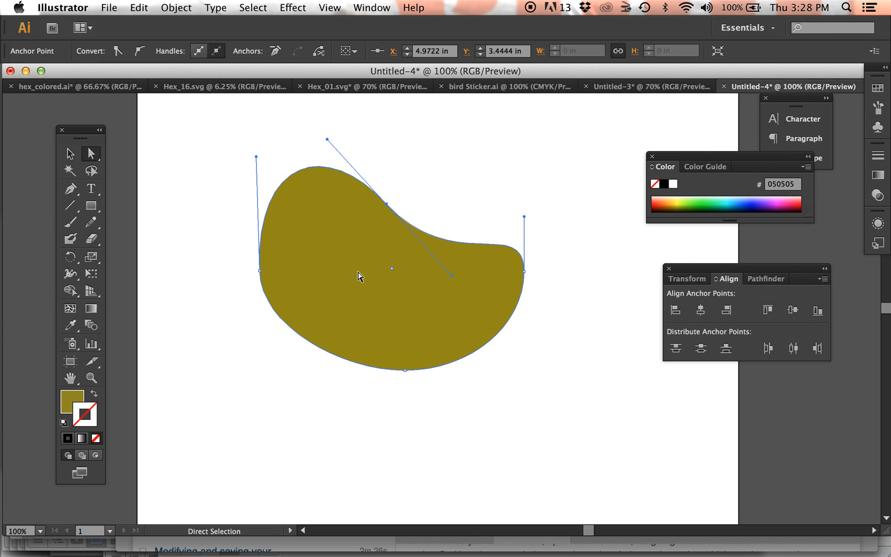
left_click_drag(386, 204, 364, 182)
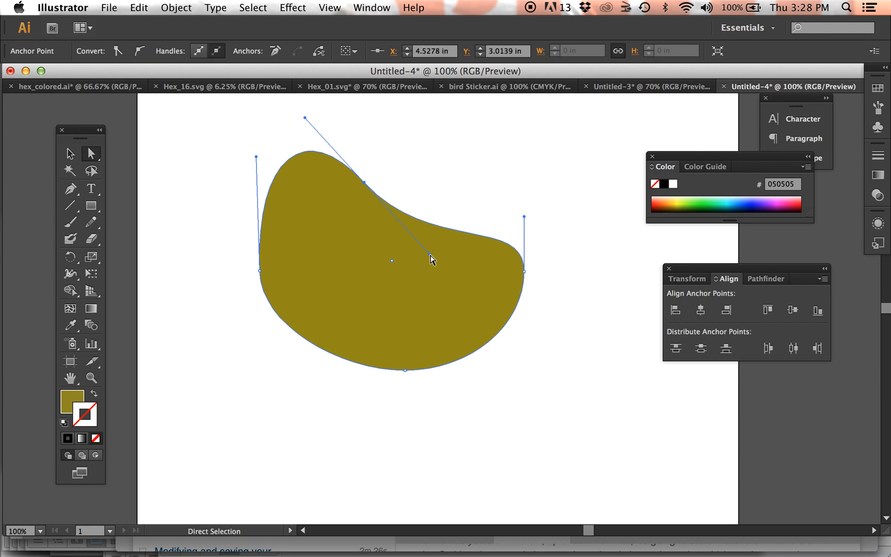
Step: Turn the top anchor point into a corner by swinging its right handle independently upward, and pull its left handle farther outward
key("alt")
left_click_drag(430, 255, 453, 129)
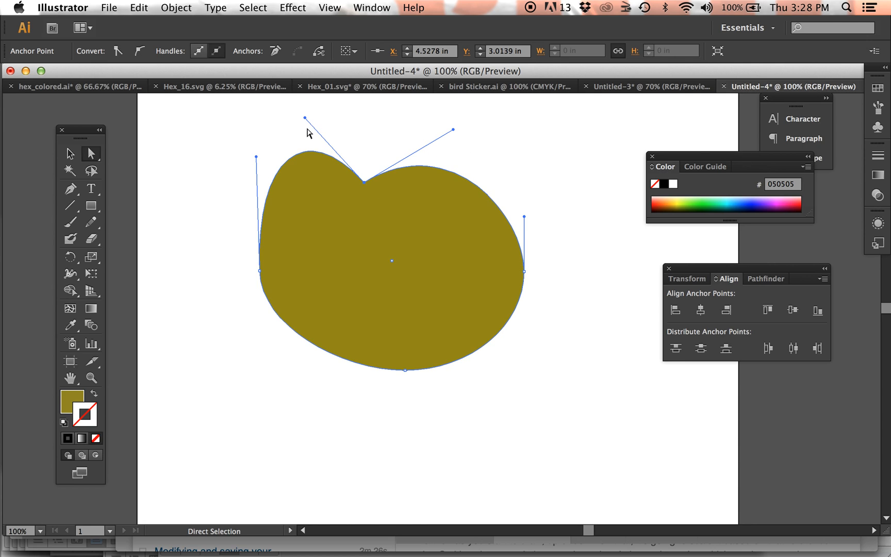
left_click_drag(304, 118, 293, 140)
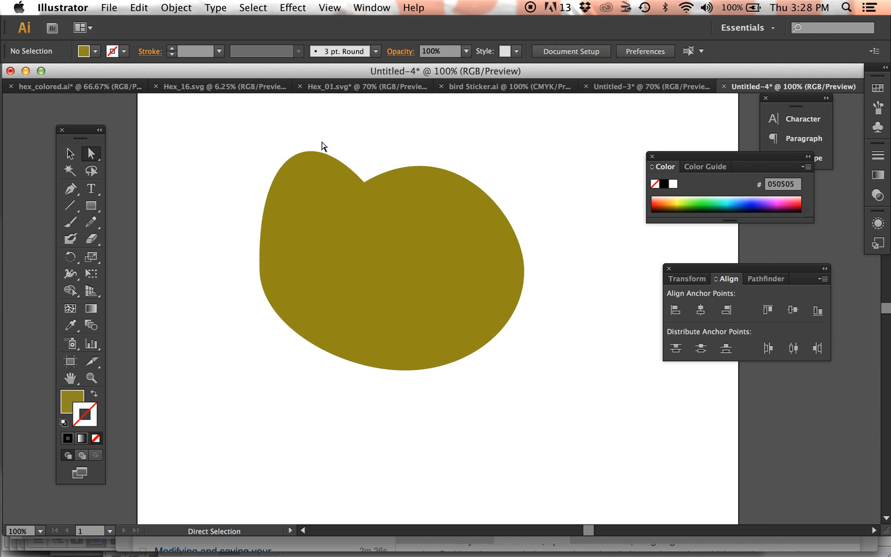
left_click_drag(356, 151, 366, 201)
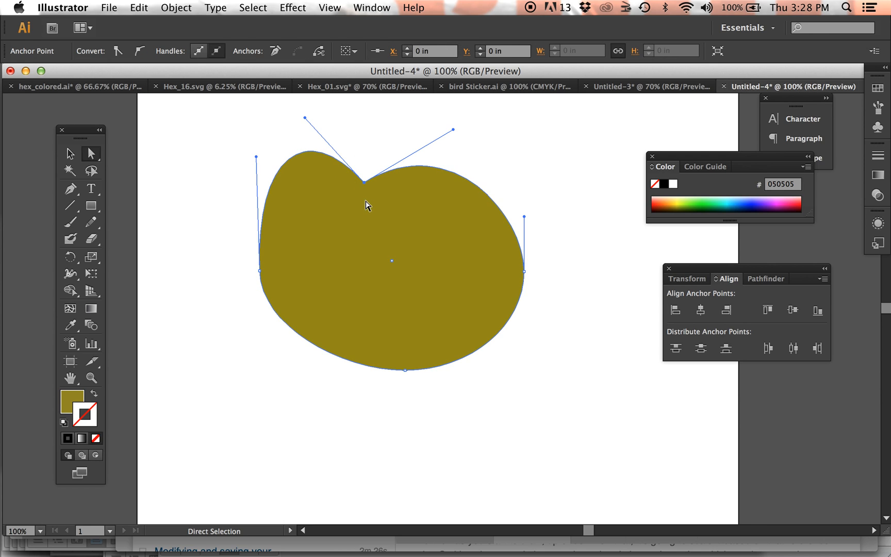
left_click_drag(308, 118, 274, 122)
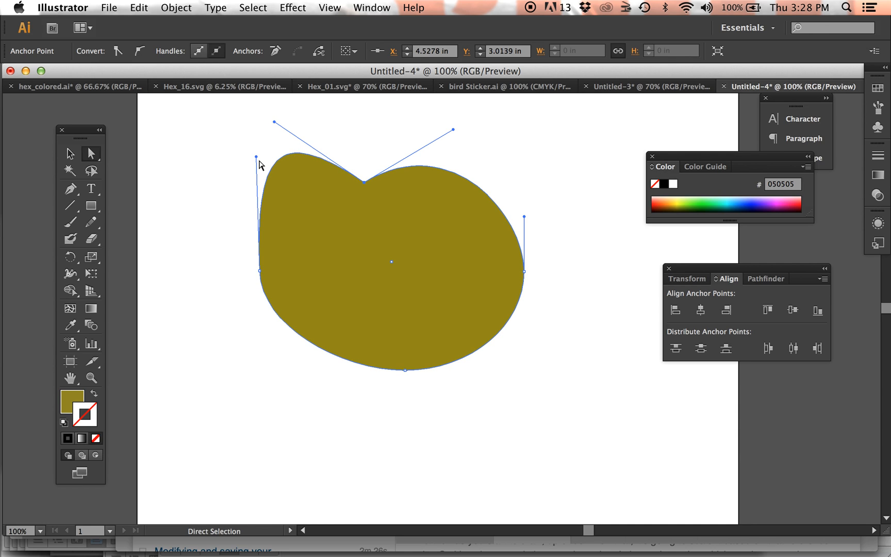
Step: Angle the left anchor point's upper handle outward, and swing it independently down to the left to form a corner
left_click_drag(257, 158, 215, 155)
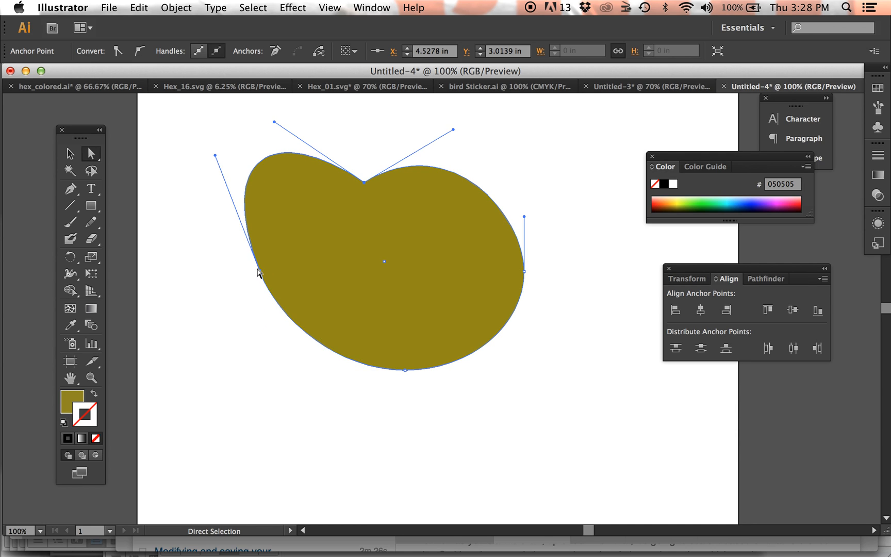
key("alt")
left_click_drag(215, 156, 160, 236)
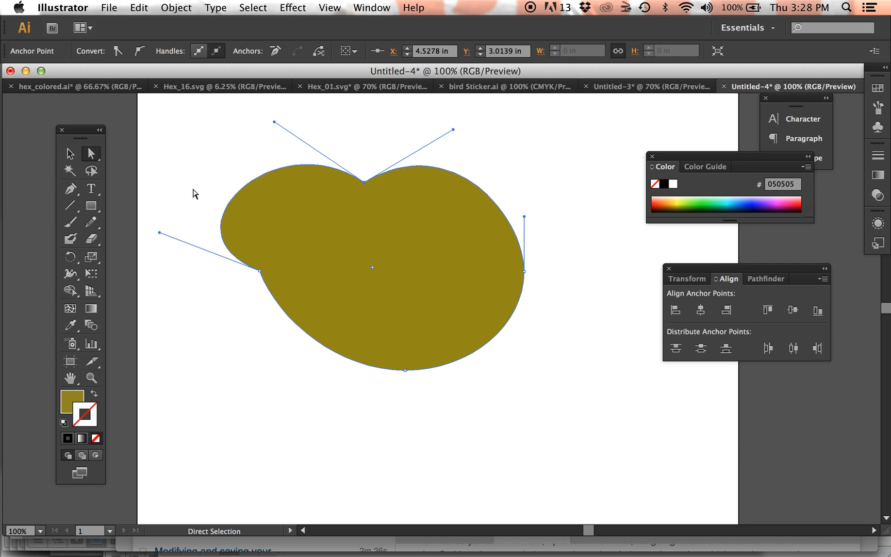
Step: Select the whole reshaped object with the Selection tool and delete it from the artboard
left_click(70, 153)
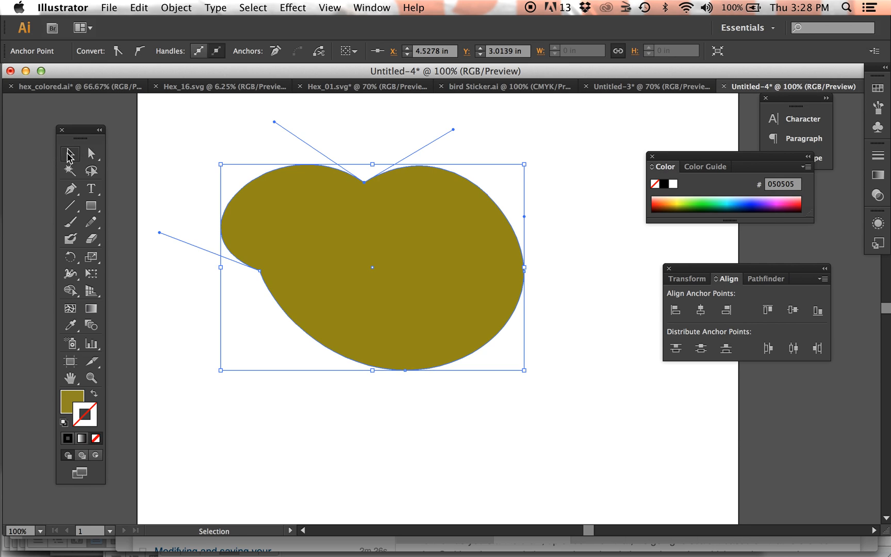
left_click(473, 255)
key("Delete")
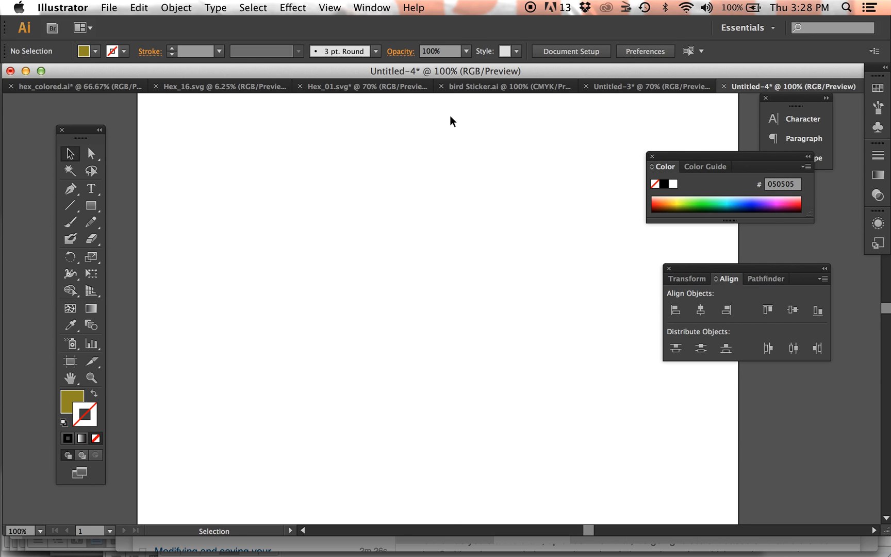